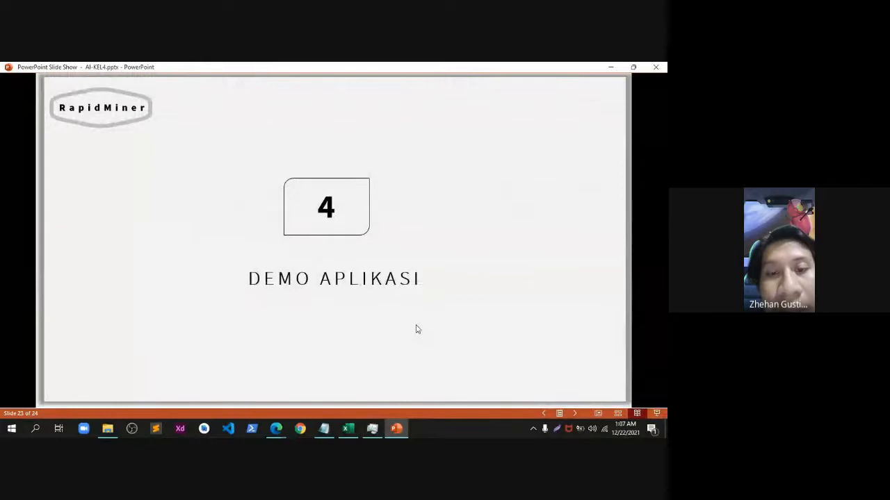
- Launch RapidMiner Studio while the presentation is on the demo slide
key(super)
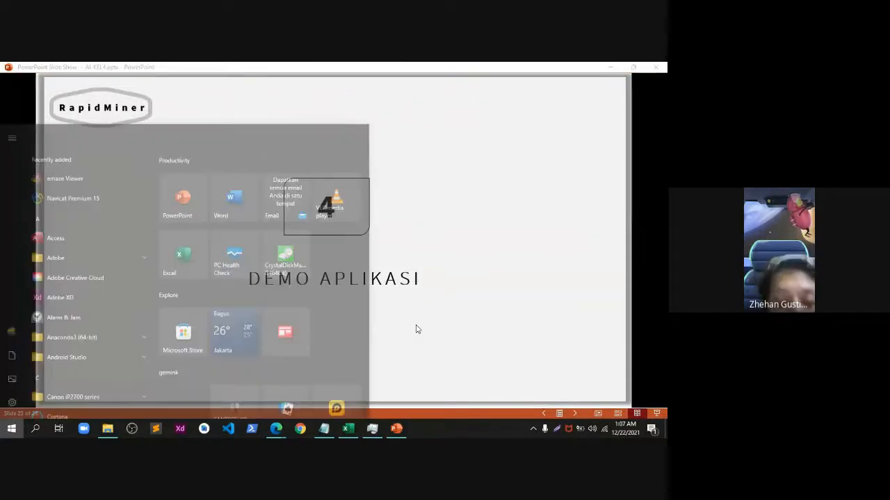
text(r)
key(Return)
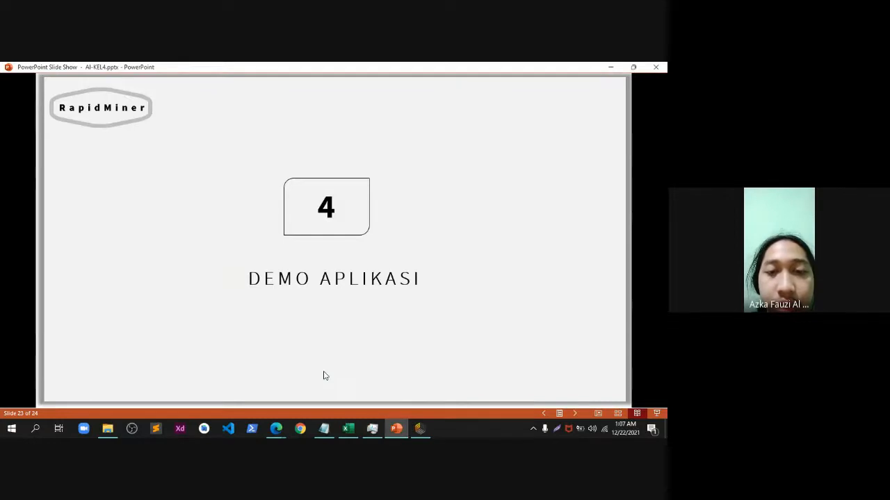
- Switch to the Google Meet call in the browser and turn on the microphone
mouse_move(276, 427)
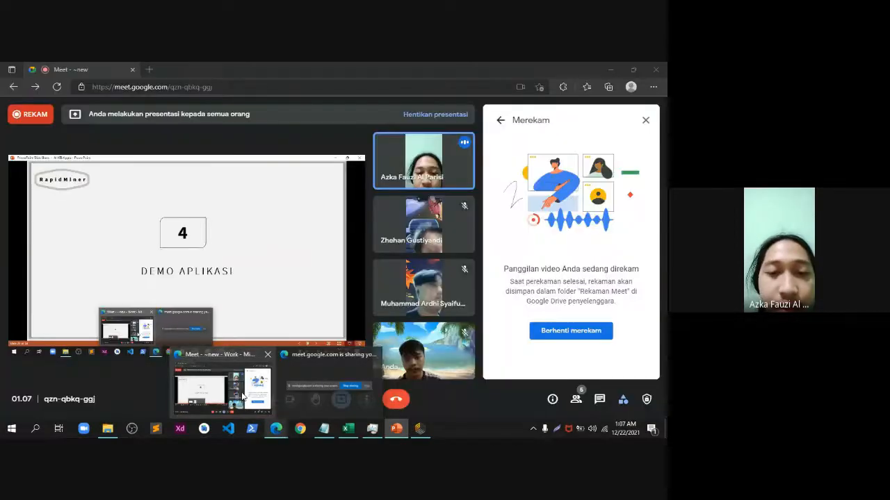
click(243, 396)
click(266, 399)
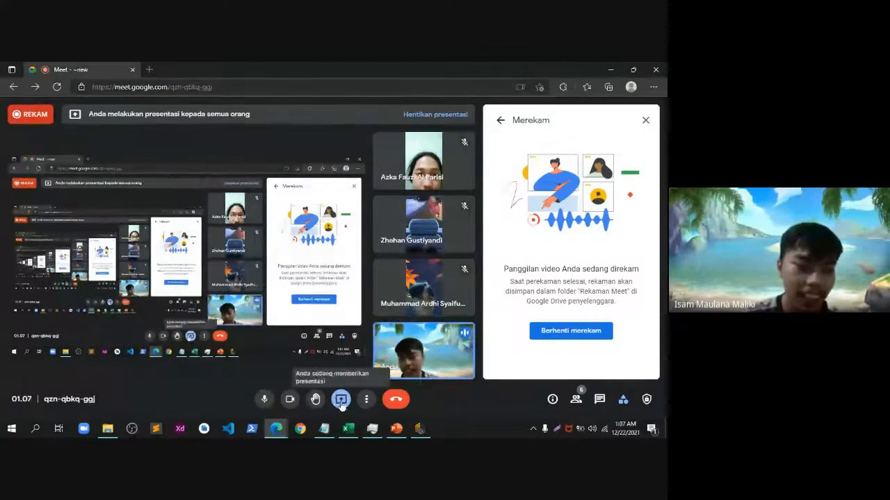
- Switch to dataset.xlsx in Excel and examine its province and affected city/regency columns, starting from the Provinsi header
click(347, 428)
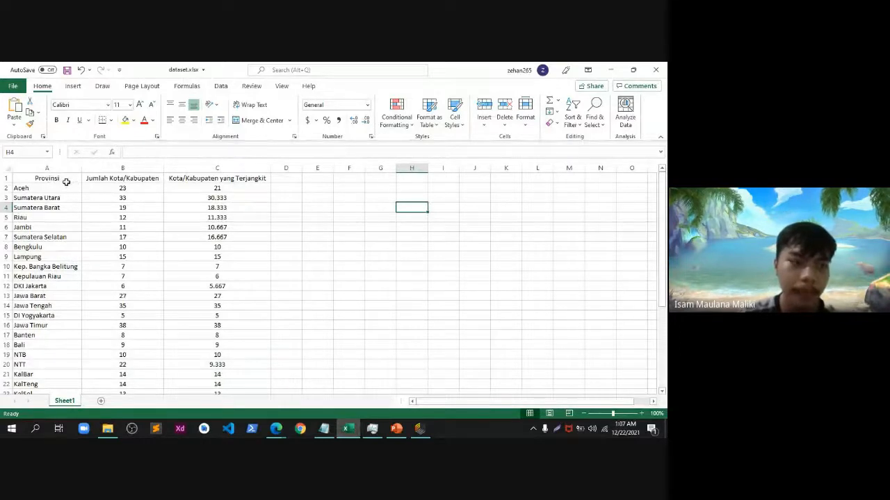
click(61, 180)
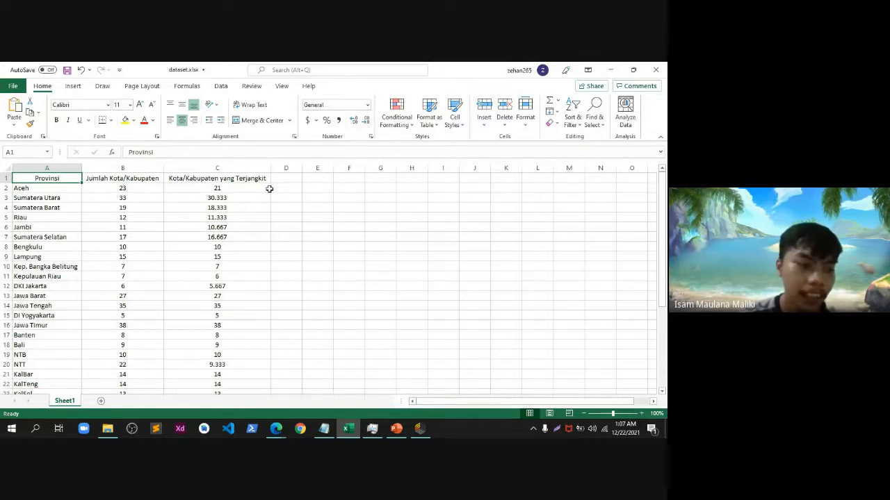
- Switch to RapidMiner Studio, start a blank process and add a Read Excel operator to it
click(419, 428)
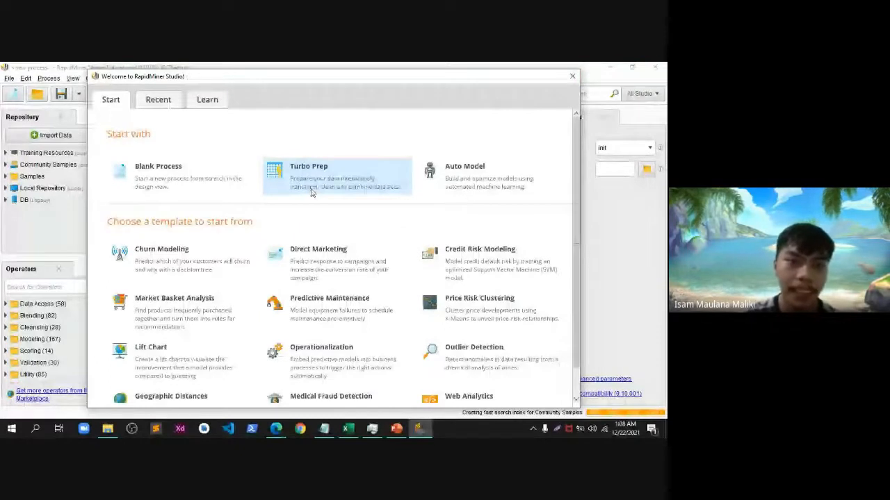
click(221, 180)
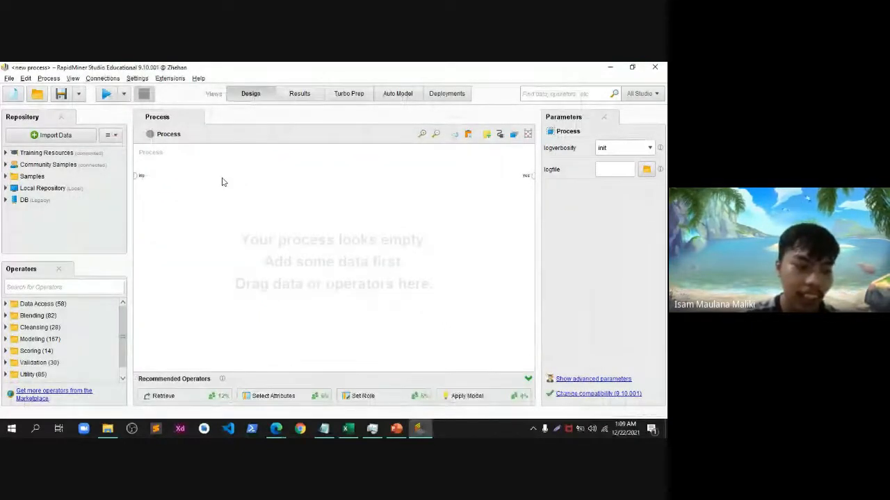
click(88, 287)
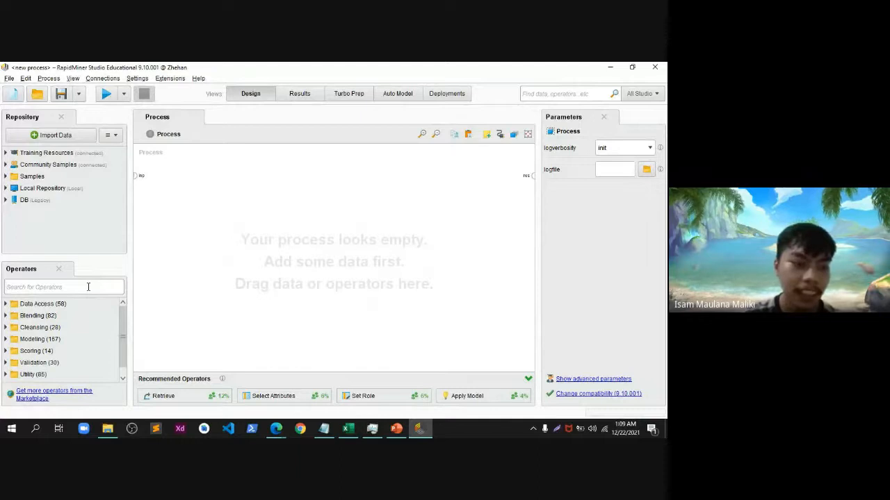
text(read)
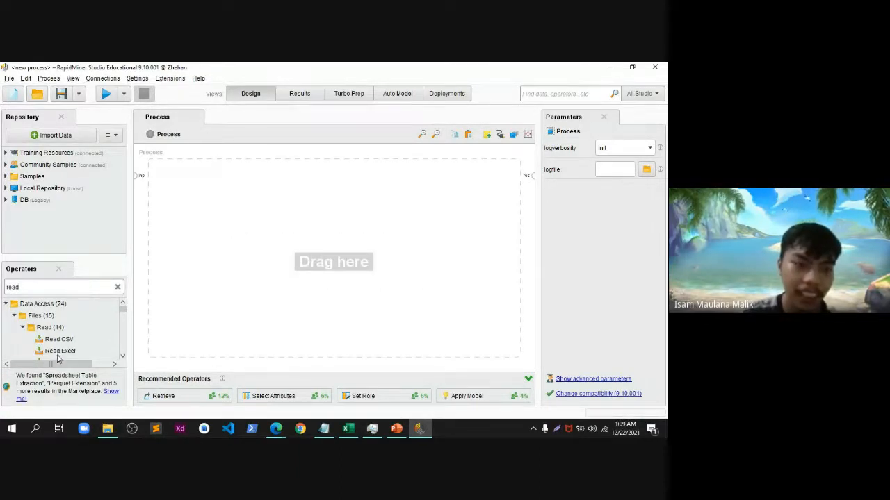
drag(54, 356, 200, 196)
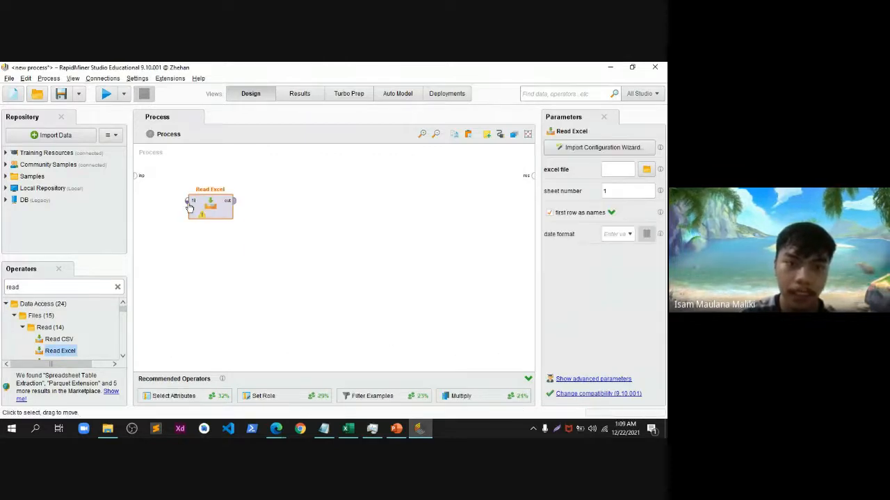
- Load dataset.xlsx from the AI folder into Read Excel's import wizard, using cells A:C of Sheet1 with row 1 as header
click(584, 154)
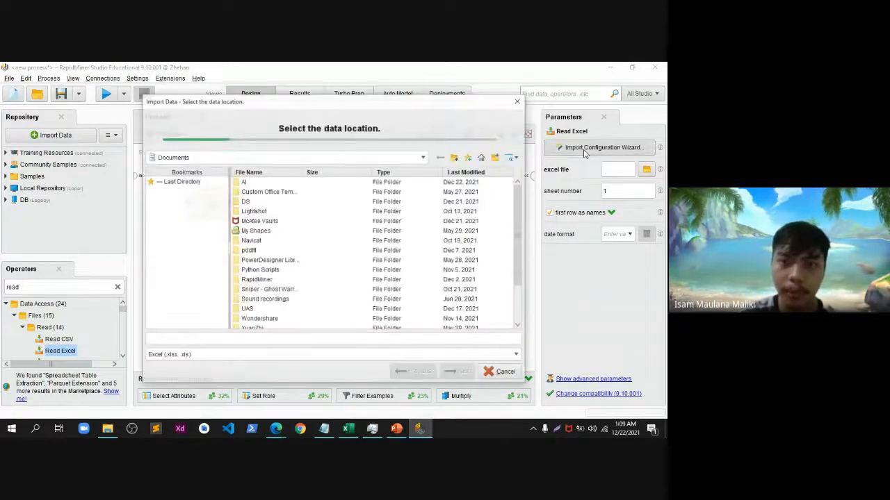
double_click(243, 182)
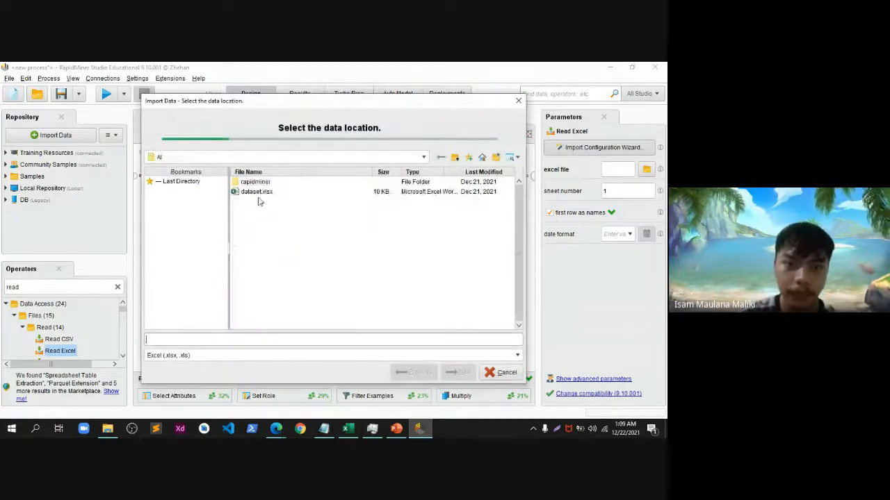
click(257, 192)
click(455, 373)
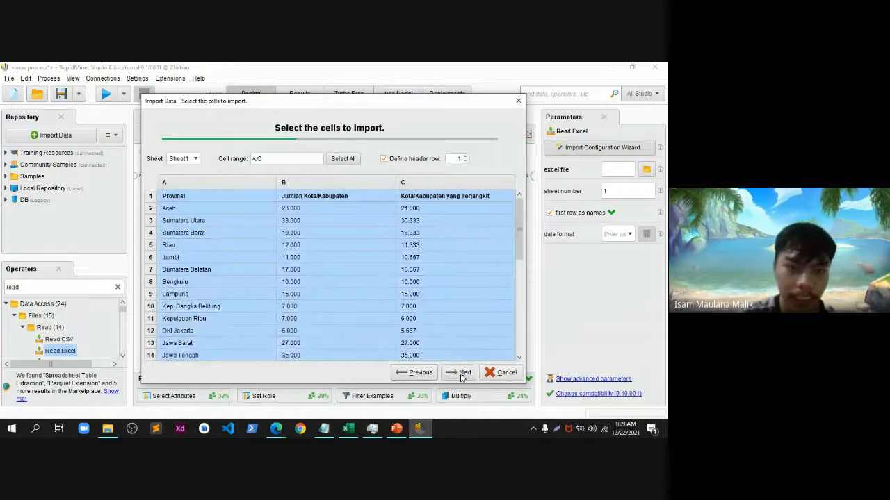
click(460, 376)
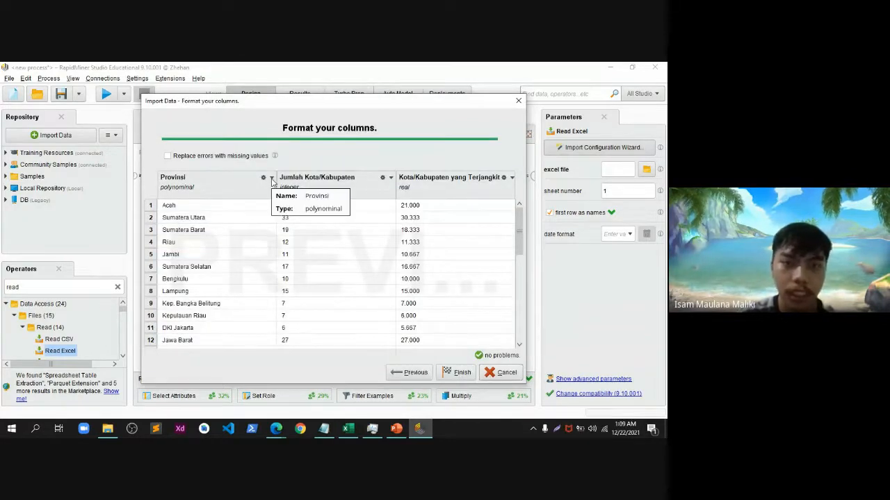
- Set the role of the Provinsi column to id
click(271, 178)
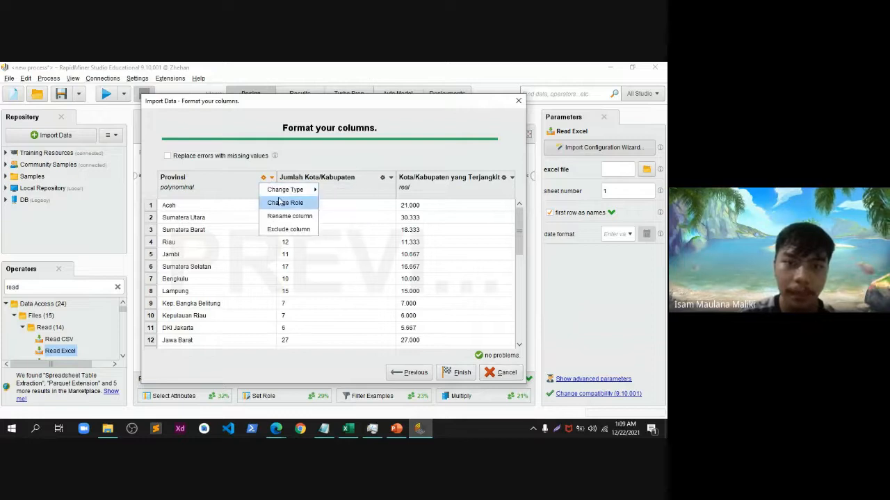
click(280, 202)
click(452, 247)
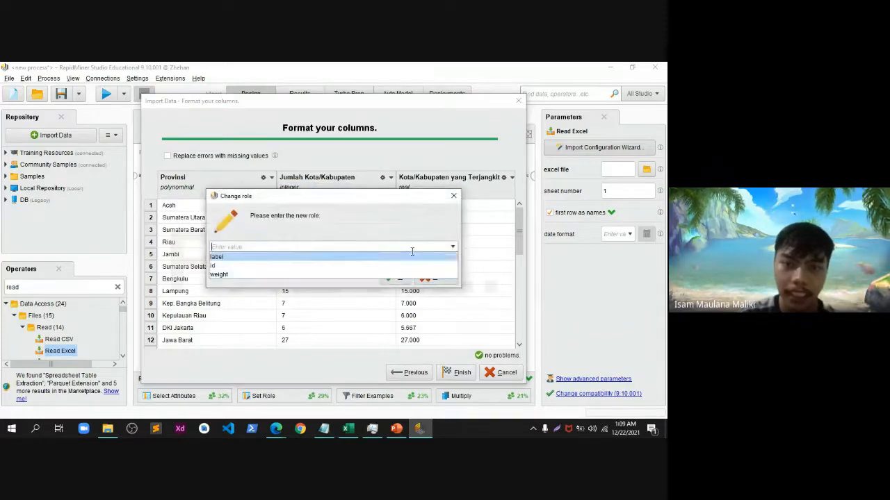
click(365, 270)
click(396, 278)
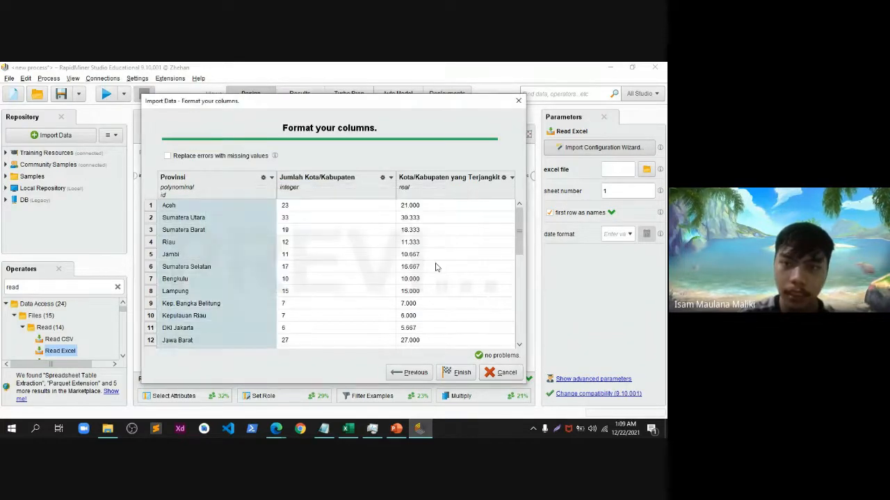
- Change the Kota/Kabupaten yang Terjangkit column type to integer and finish the import configuration
click(512, 178)
mouse_move(545, 190)
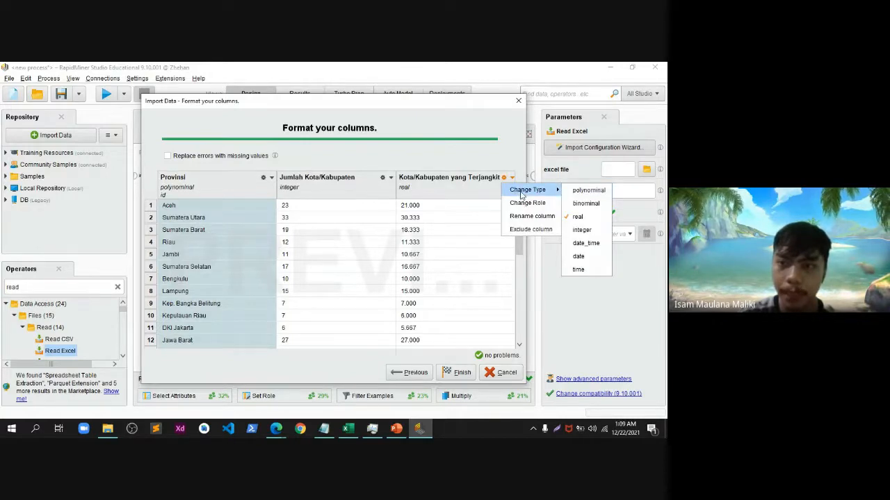
click(582, 230)
click(458, 373)
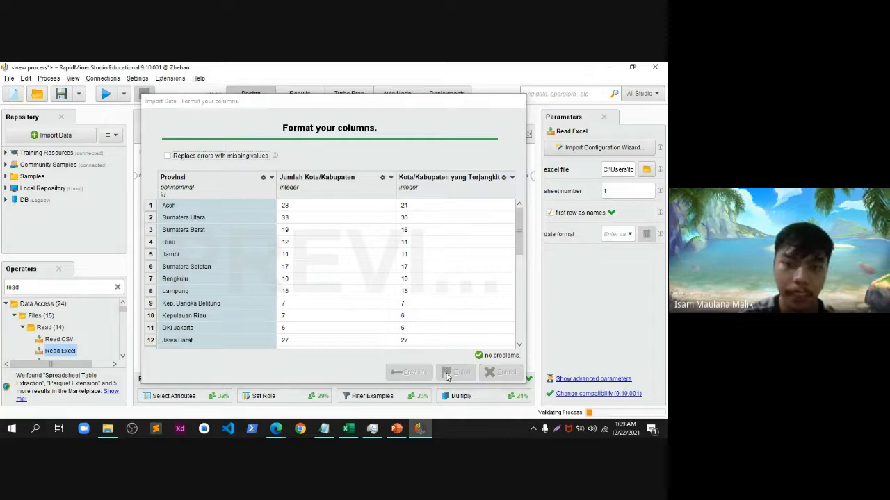
- Find the k-Means operator and add it to the process beside Read Excel
click(63, 287)
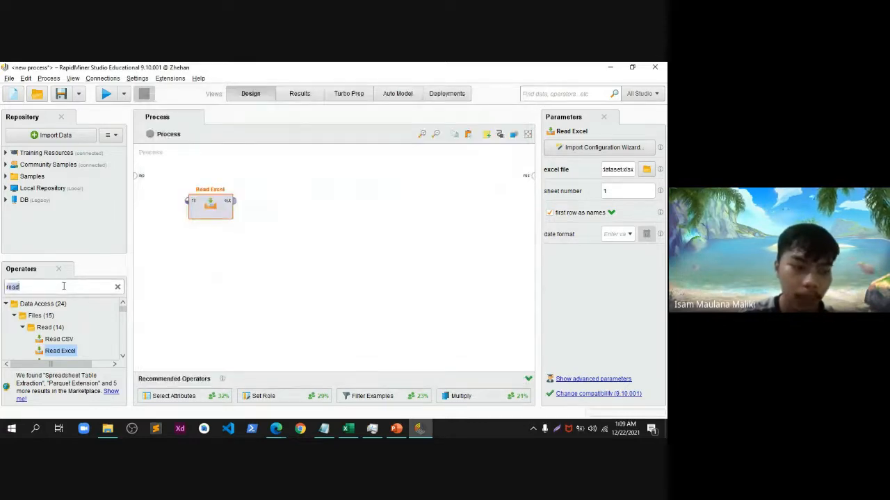
key(BackSpace)
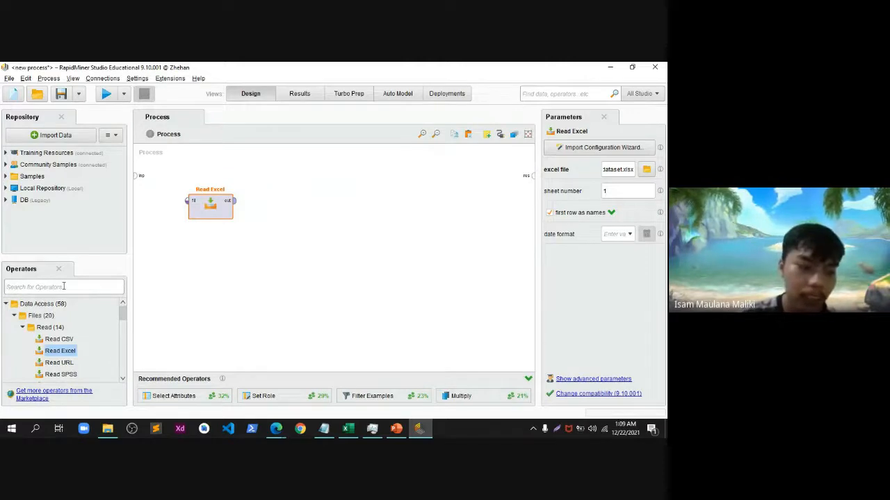
text(k)
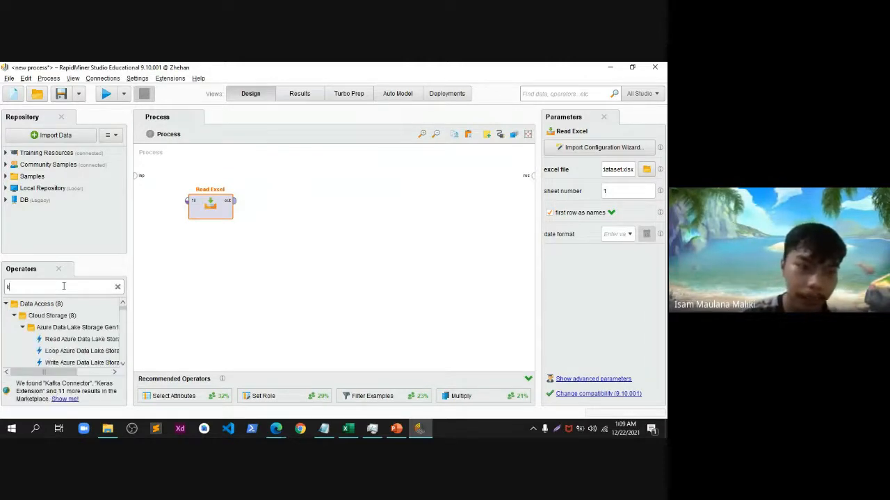
text(m)
drag(46, 330, 276, 229)
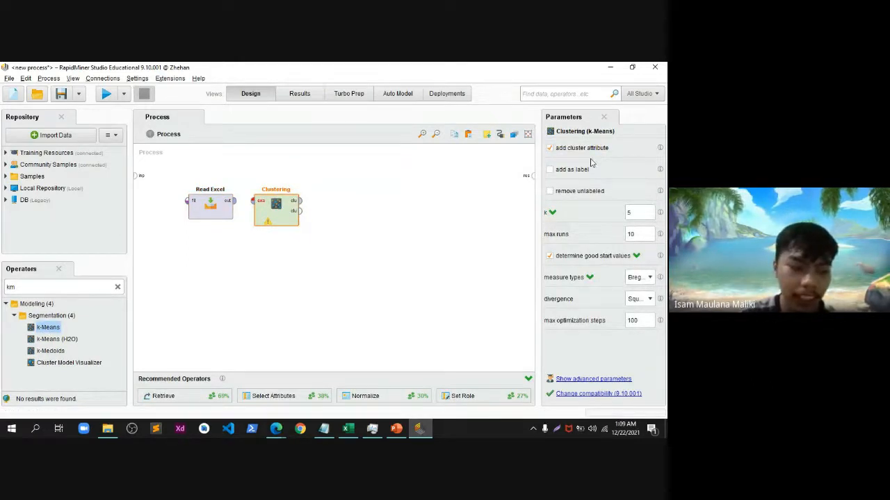
- Set the k-Means clustering parameters to k 3 and max runs 6
click(633, 212)
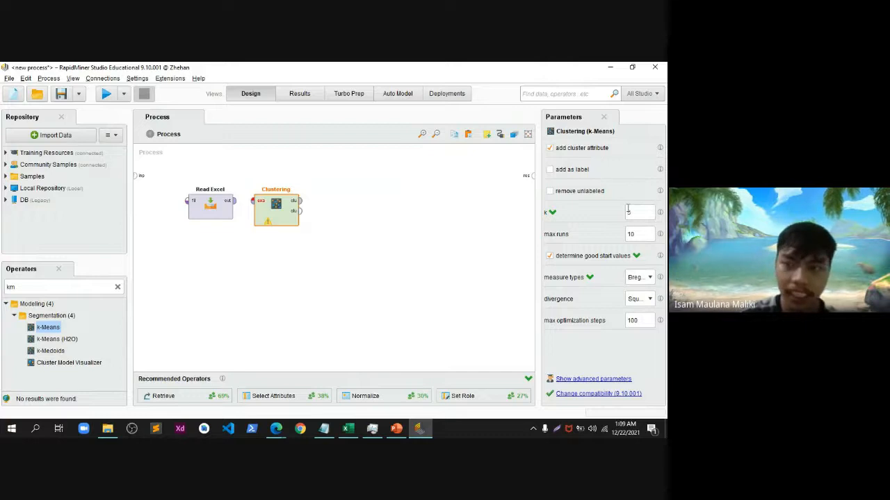
key(BackSpace)
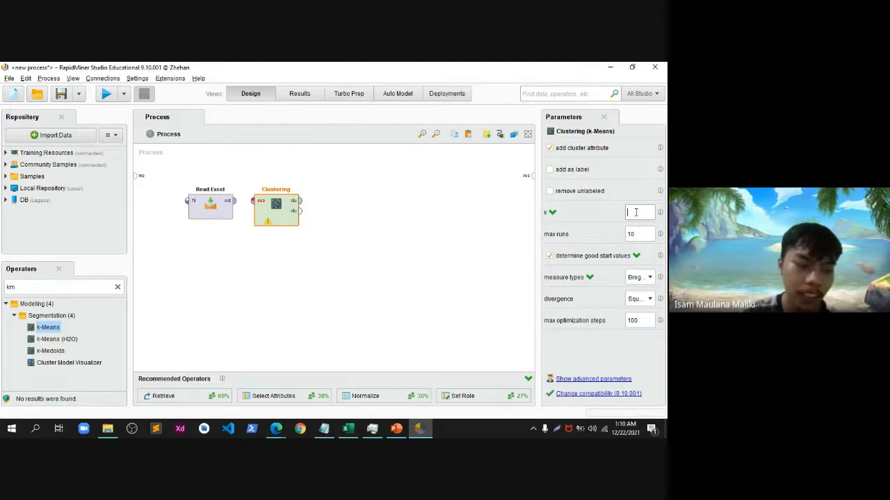
text(3)
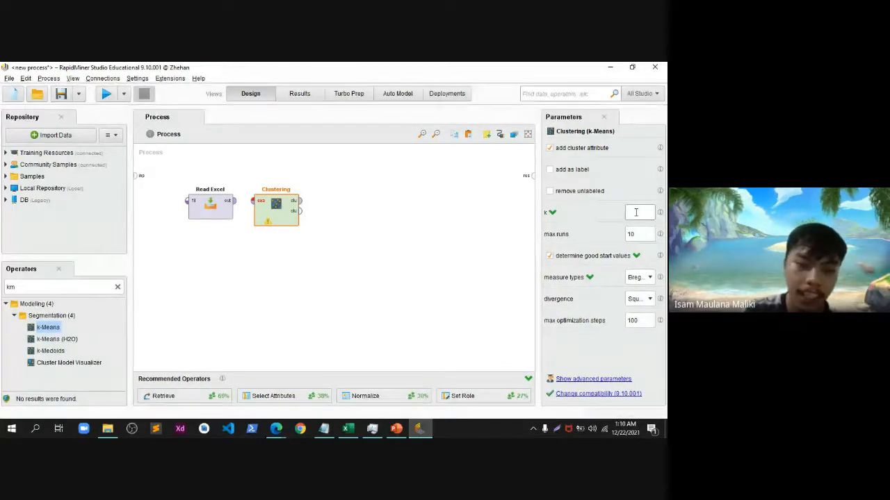
click(640, 232)
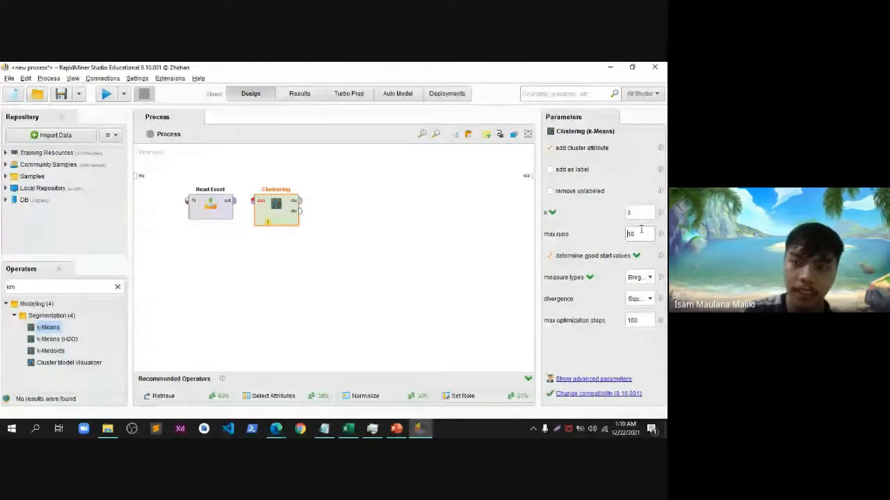
key(BackSpace)
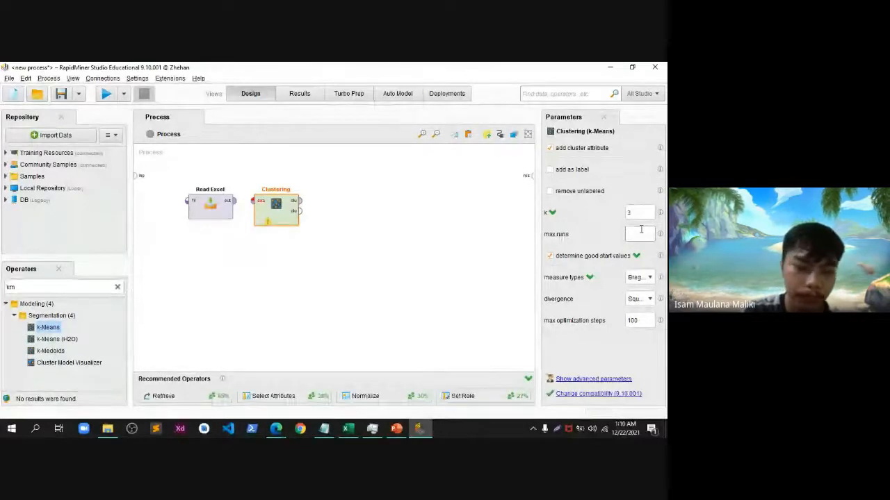
click(451, 278)
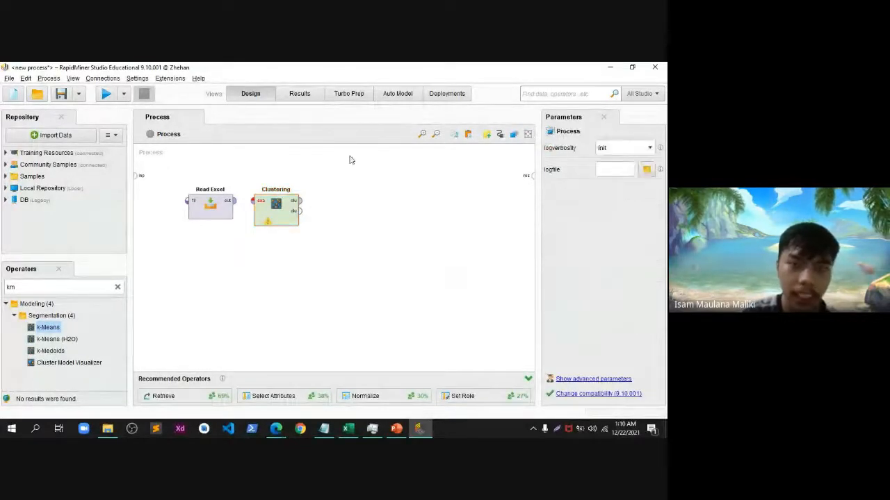
- Connect Read Excel through Clustering to the process results, using both cluster outputs, and run the process
click(234, 201)
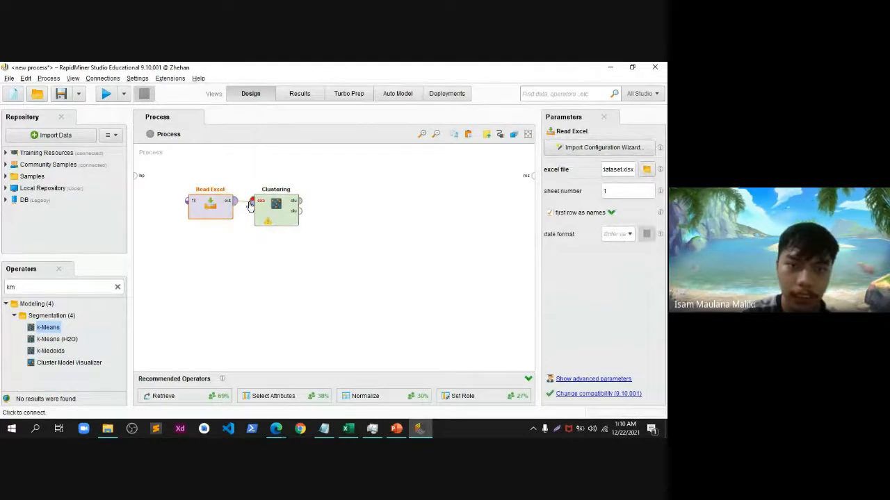
click(253, 201)
click(300, 201)
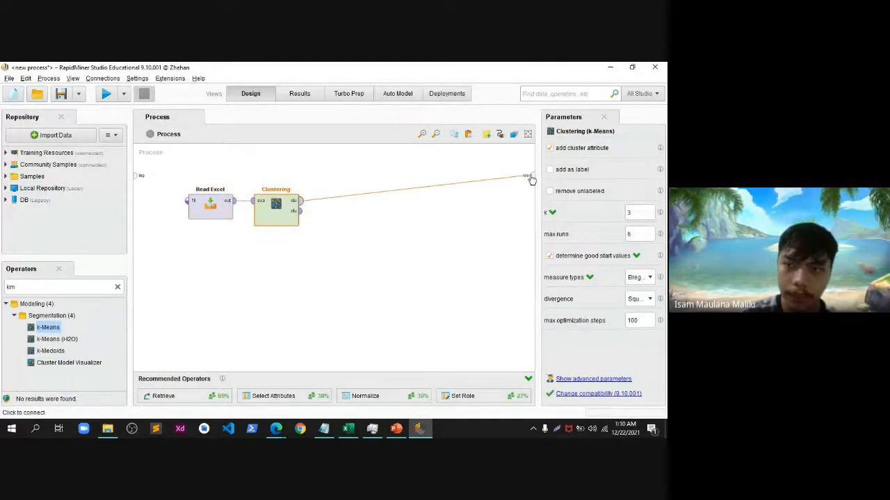
click(531, 176)
click(300, 211)
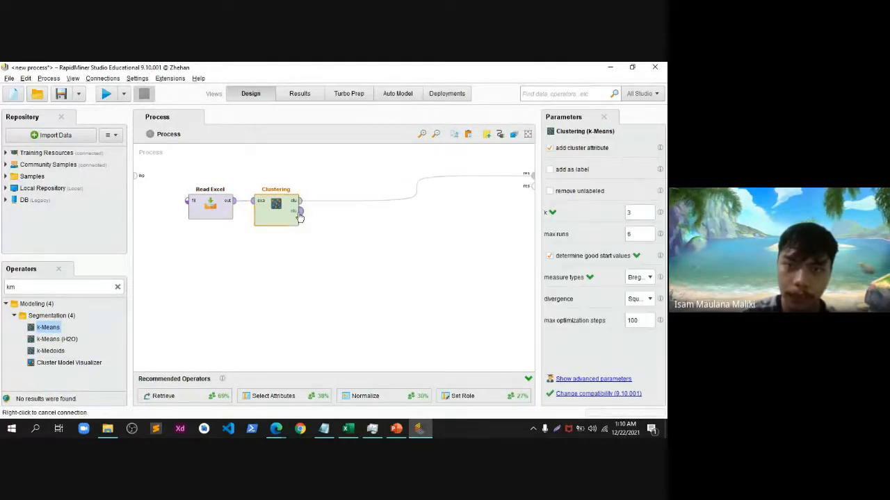
click(531, 186)
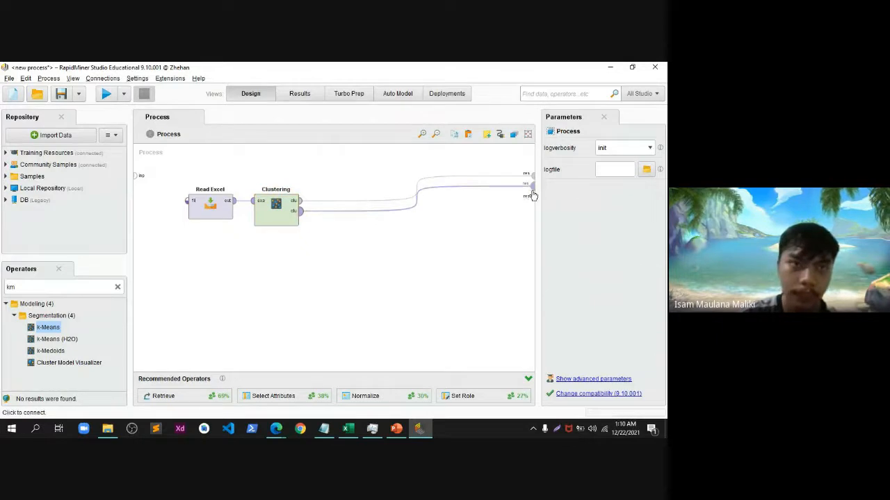
click(106, 97)
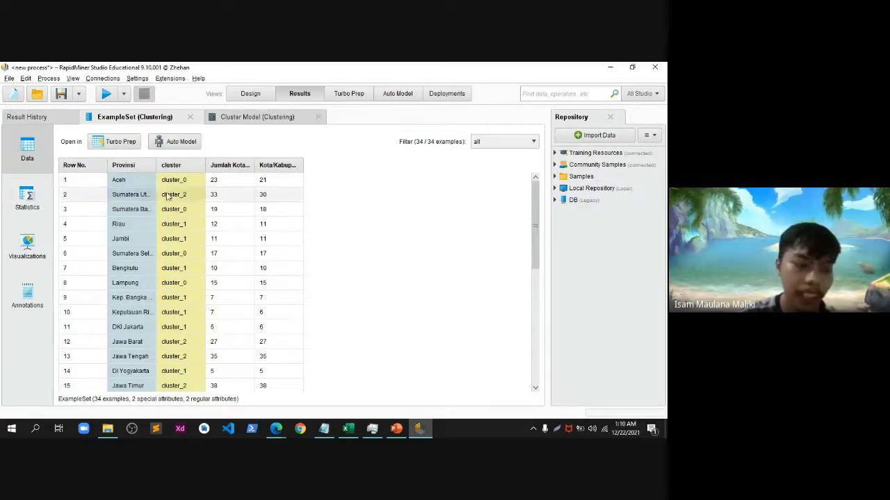
- Review the cluster assigned to each province in the clustered example set, and view the Cluster Model's description of items per cluster
scroll(190, 241, down, 3)
scroll(190, 240, down, 4)
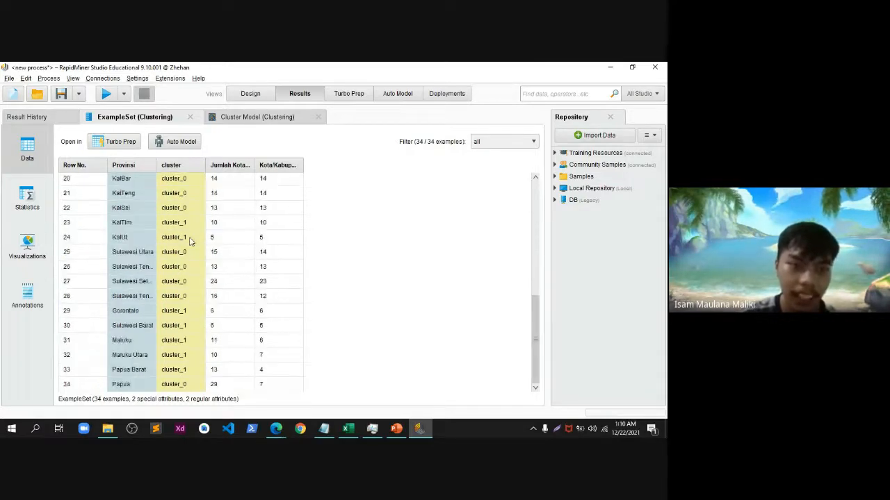
scroll(190, 240, up, 6)
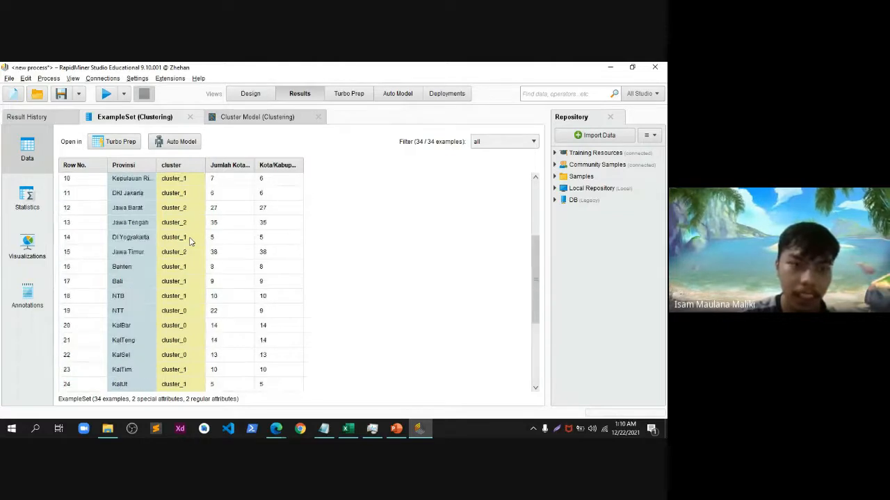
click(245, 118)
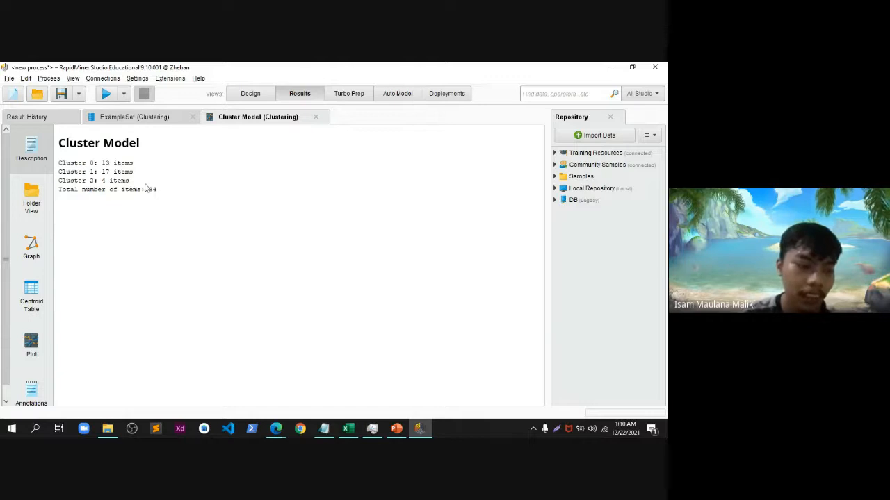
- Examine which provinces belong to cluster_0, cluster_1 and cluster_2 in the Cluster Model's folder view
click(43, 209)
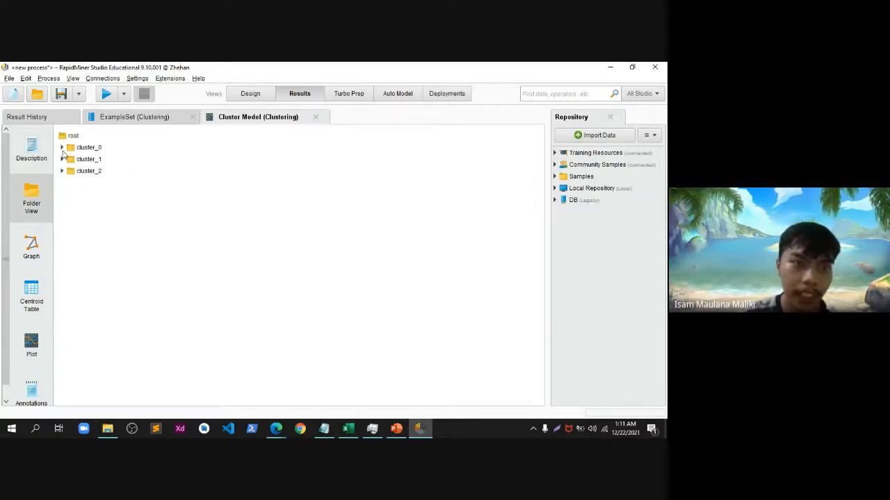
click(62, 148)
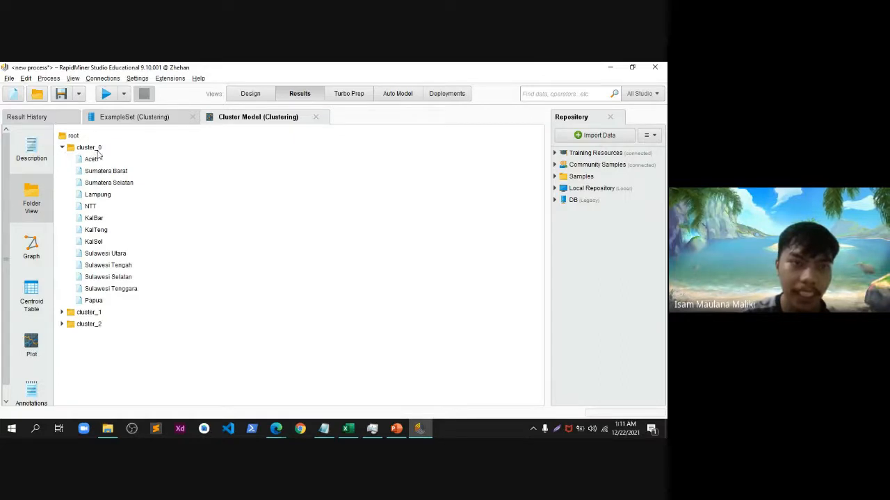
click(62, 148)
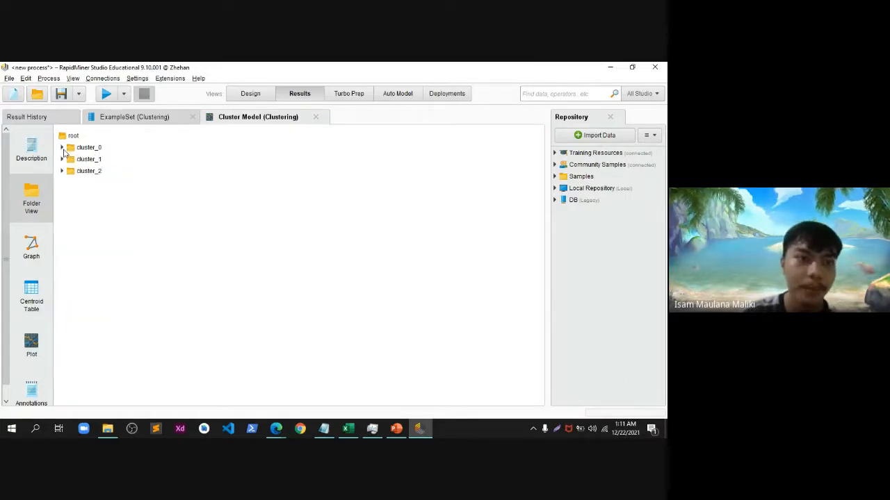
click(61, 148)
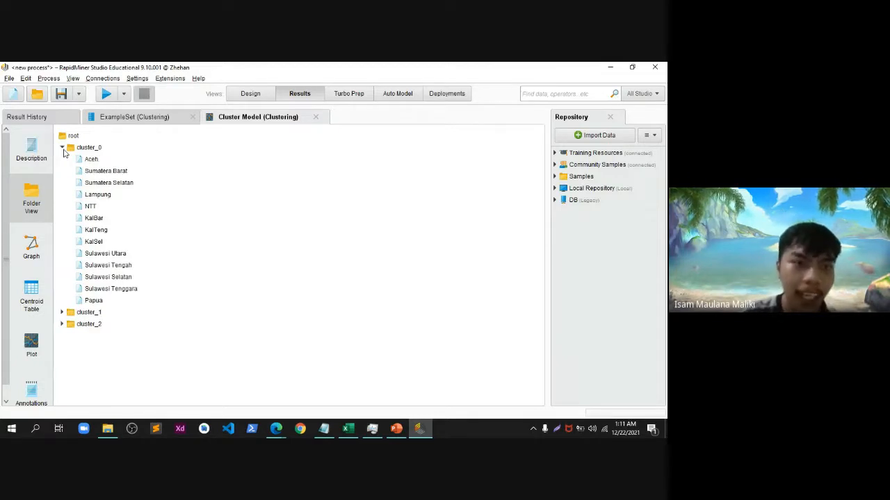
click(62, 148)
click(62, 159)
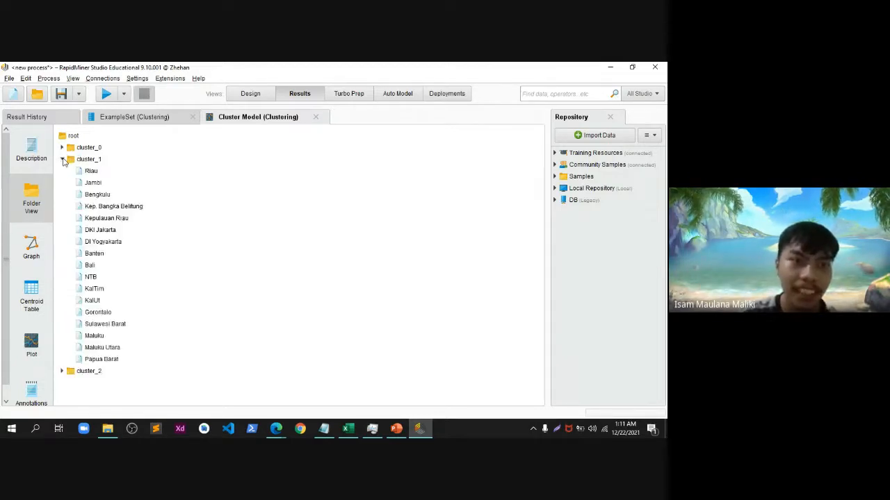
click(62, 159)
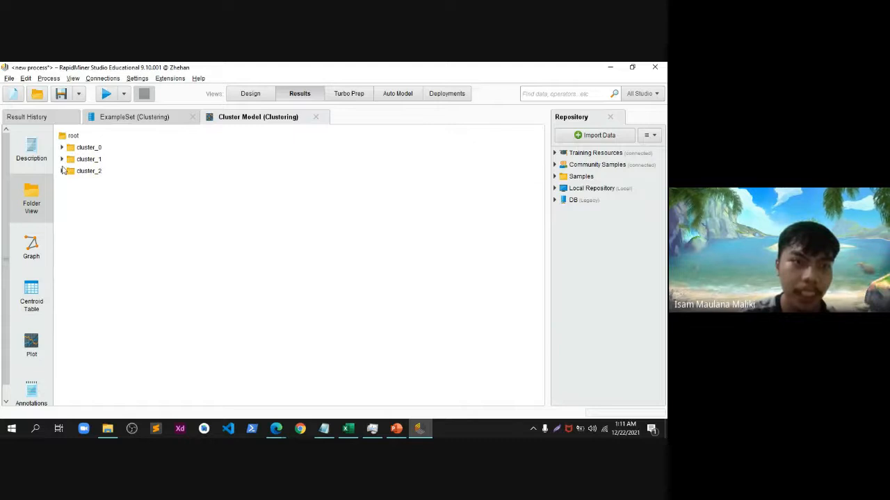
click(62, 171)
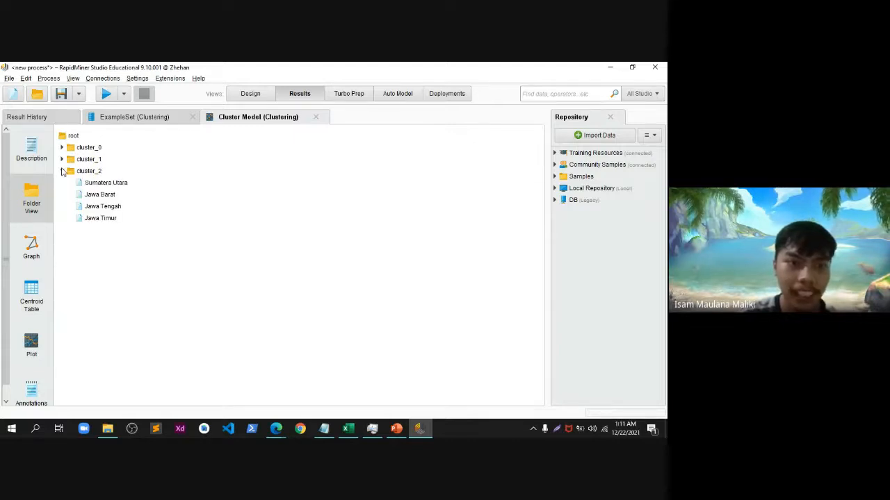
click(62, 171)
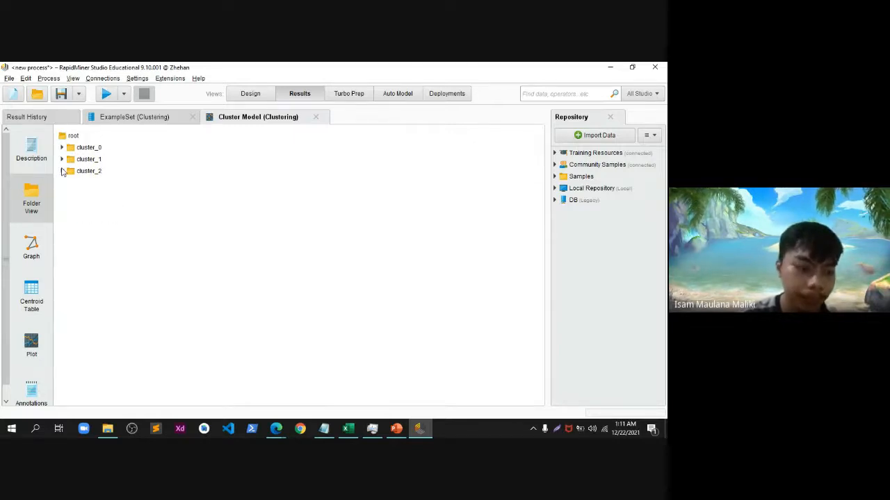
- Visualize the clustered example set as a Scatter 3D plot, look over the available chart types and rotate the plot to inspect the clusters
click(163, 118)
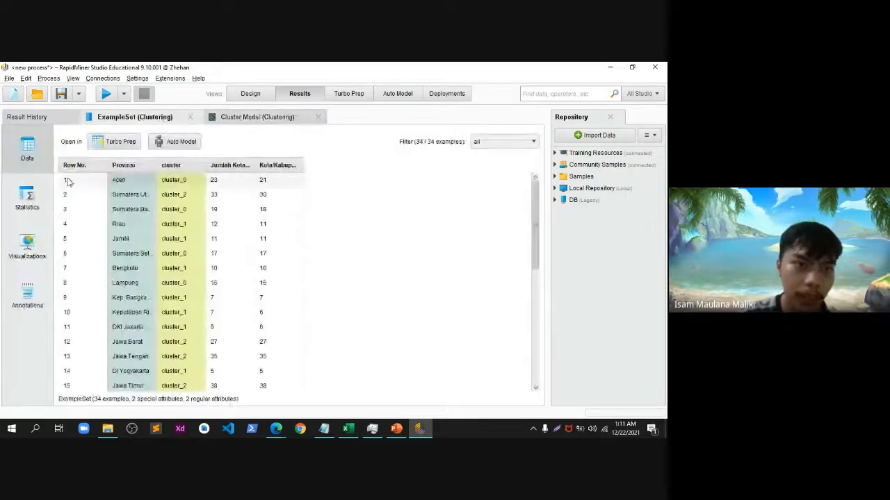
click(28, 241)
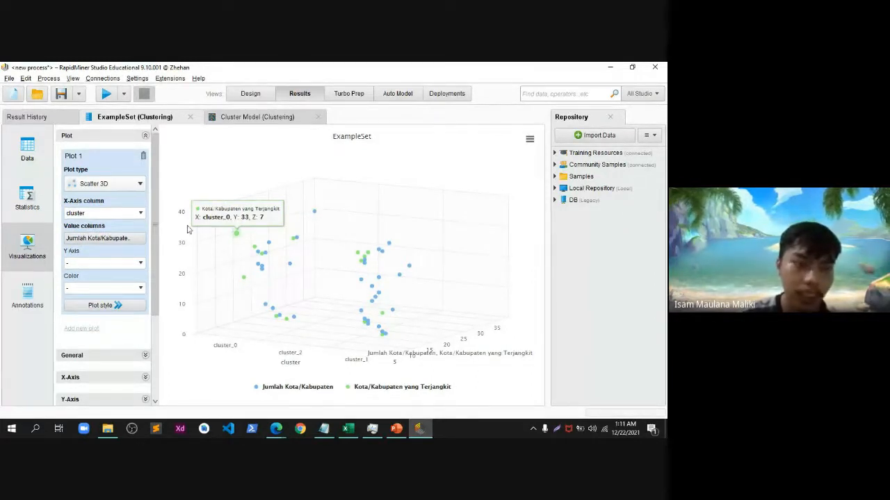
click(104, 183)
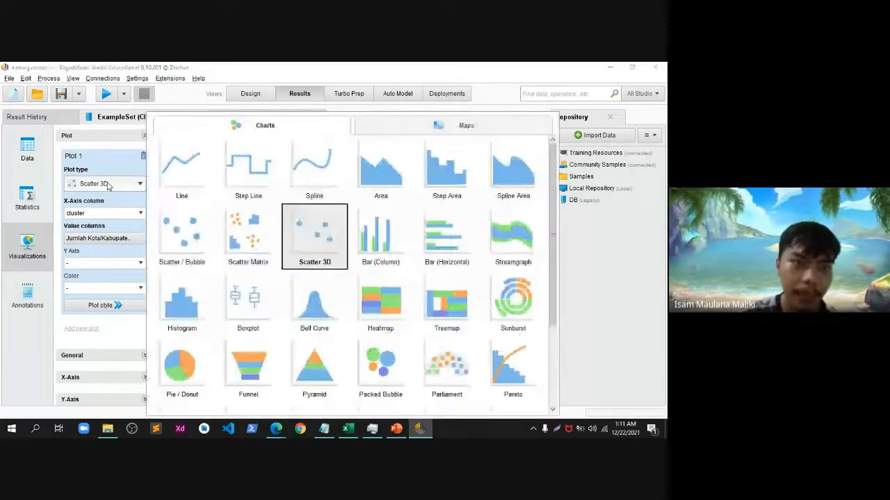
click(107, 184)
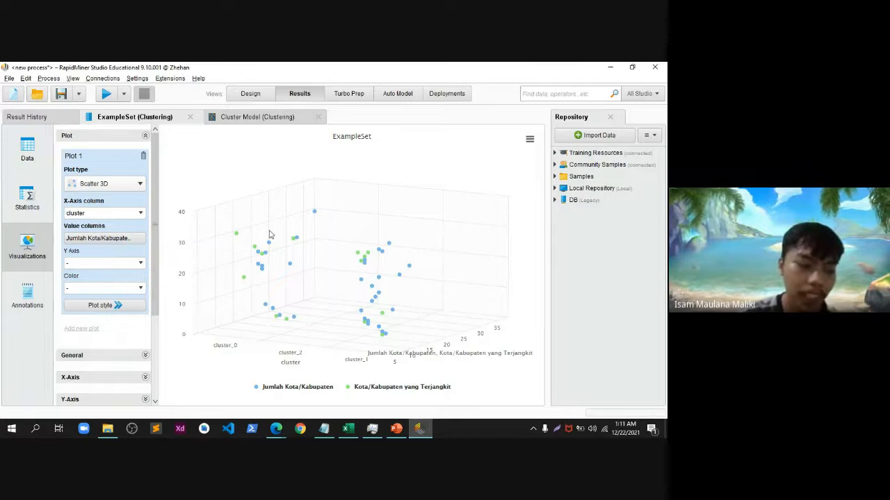
click(131, 185)
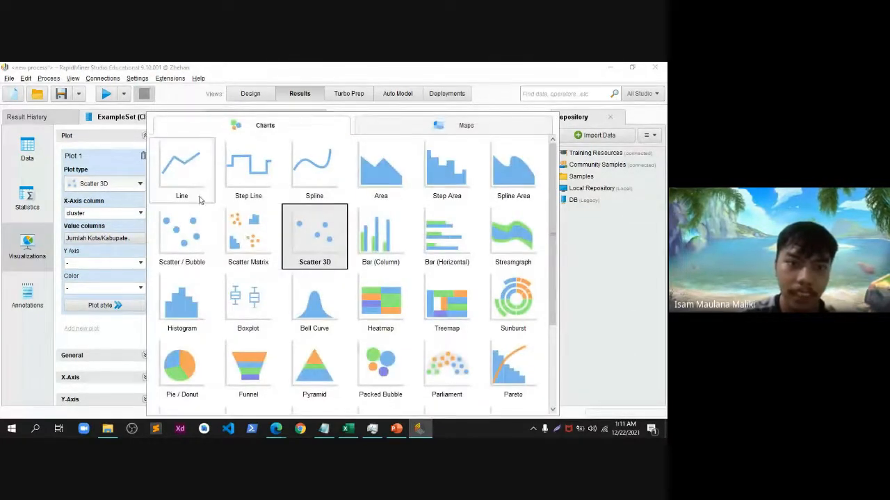
click(119, 184)
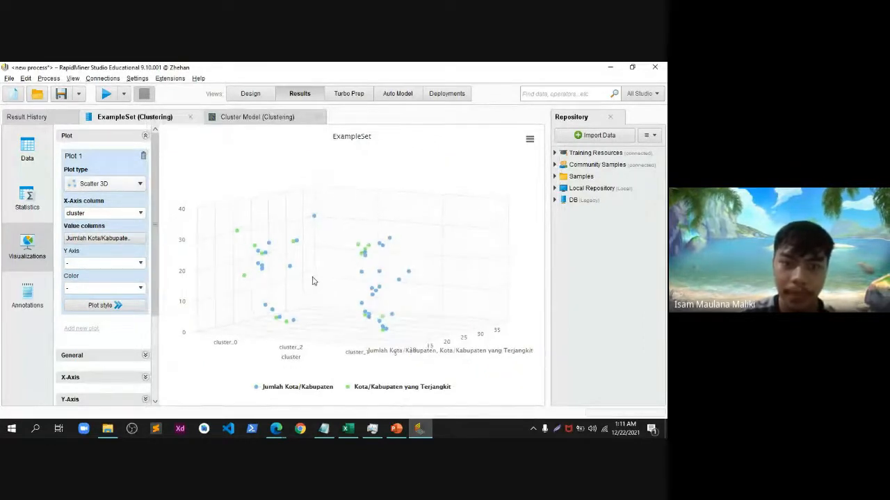
drag(317, 294, 256, 269)
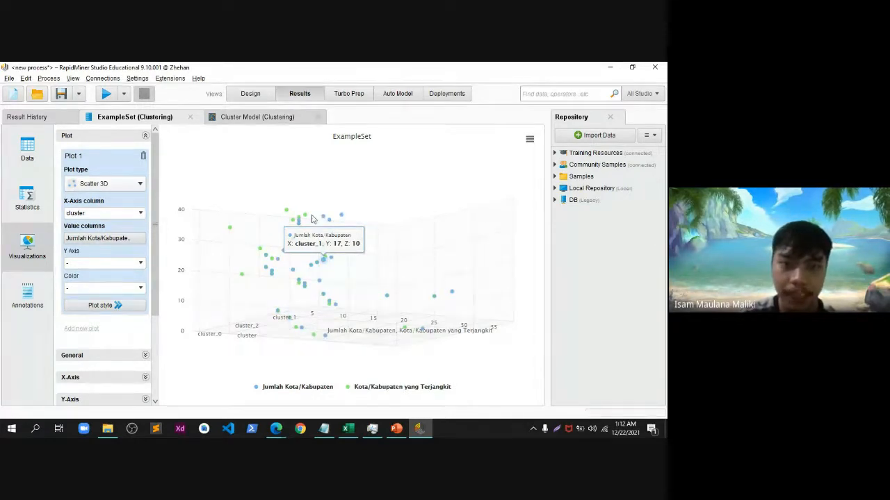
- Display the clustered data as a Line chart for comparison, and finish with the plot type set to Scatter / Bubble
click(120, 188)
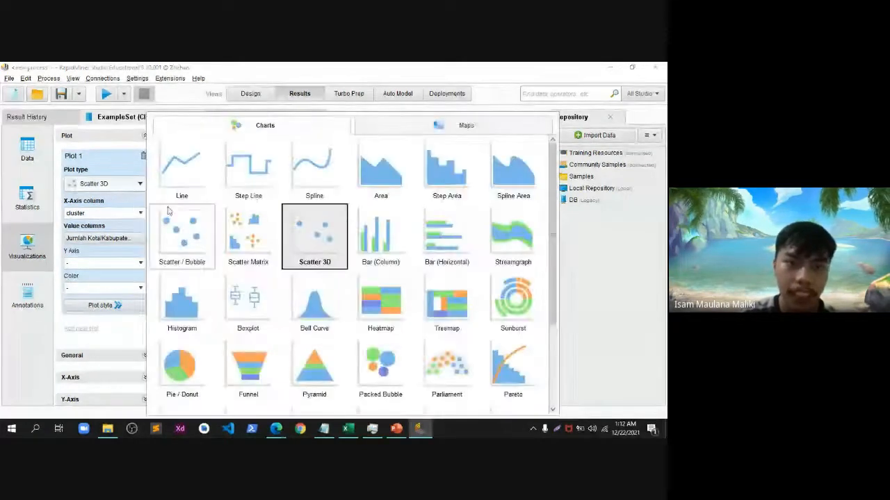
click(178, 191)
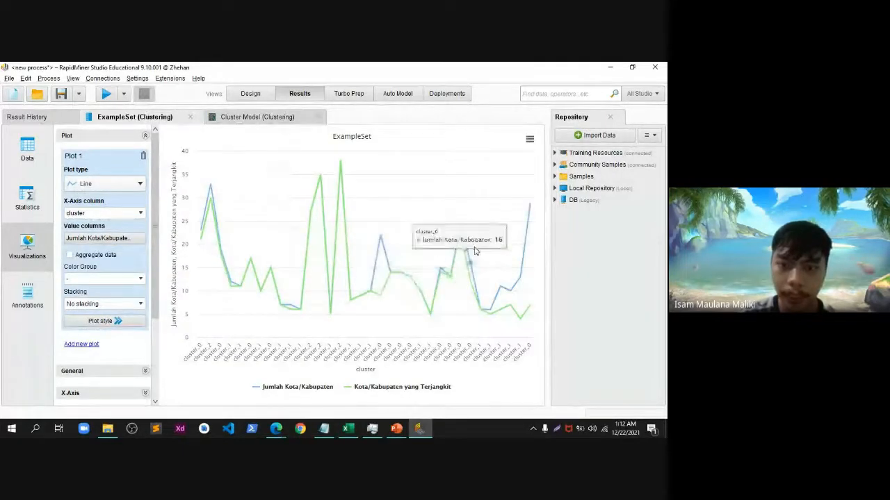
click(107, 186)
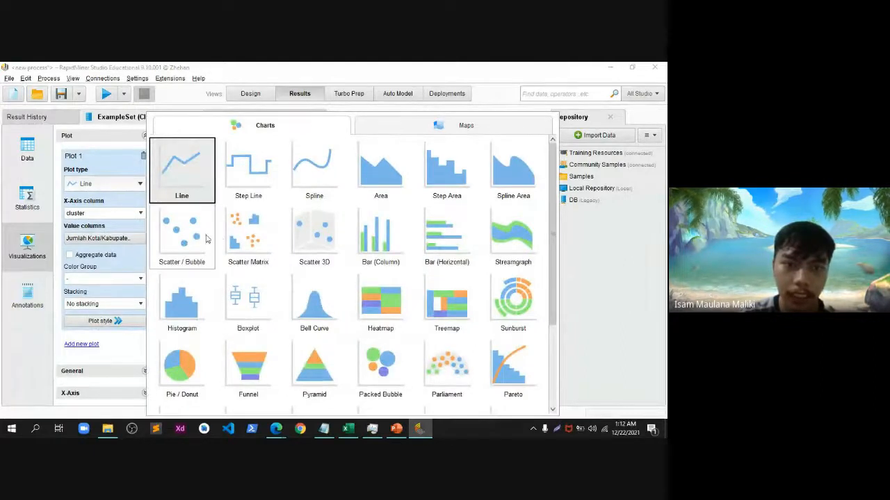
click(206, 240)
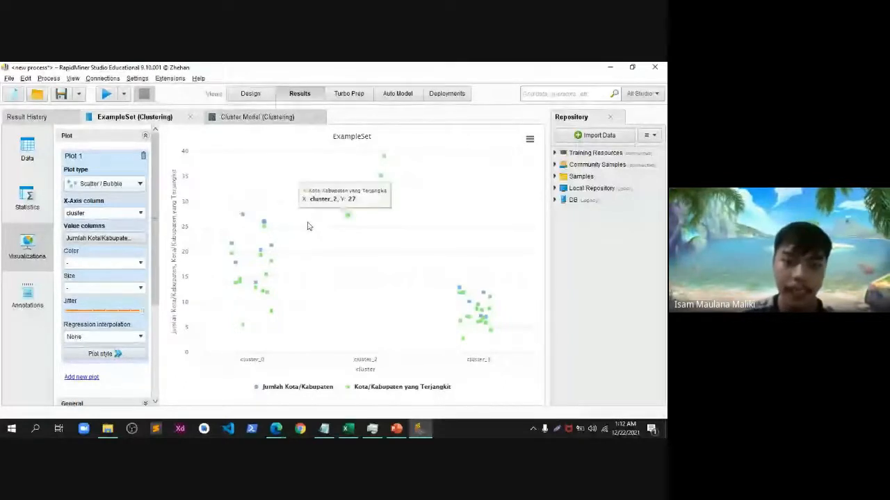
- Switch to the AI-KEL4.pptx slide show in PowerPoint to present the KESIMPULAN slide
click(276, 429)
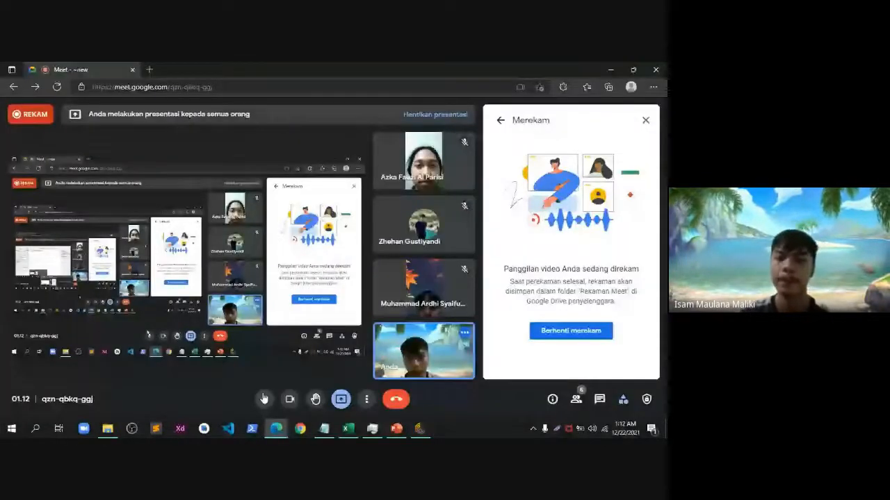
click(395, 431)
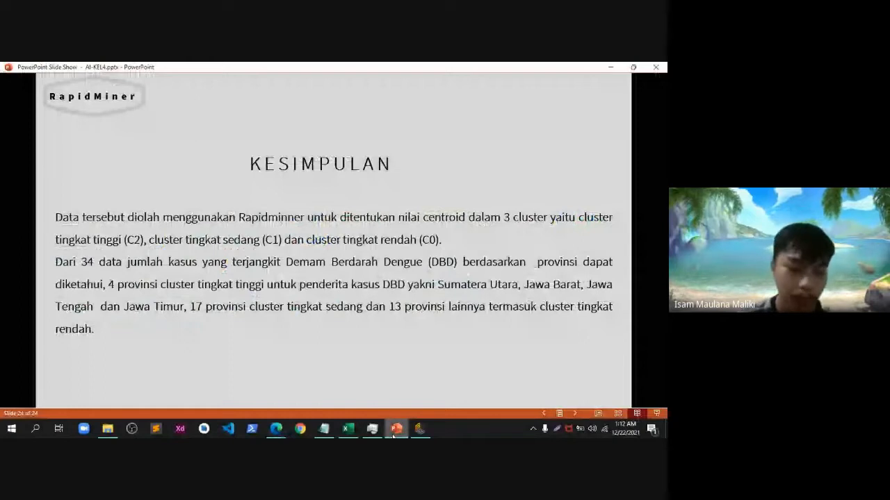